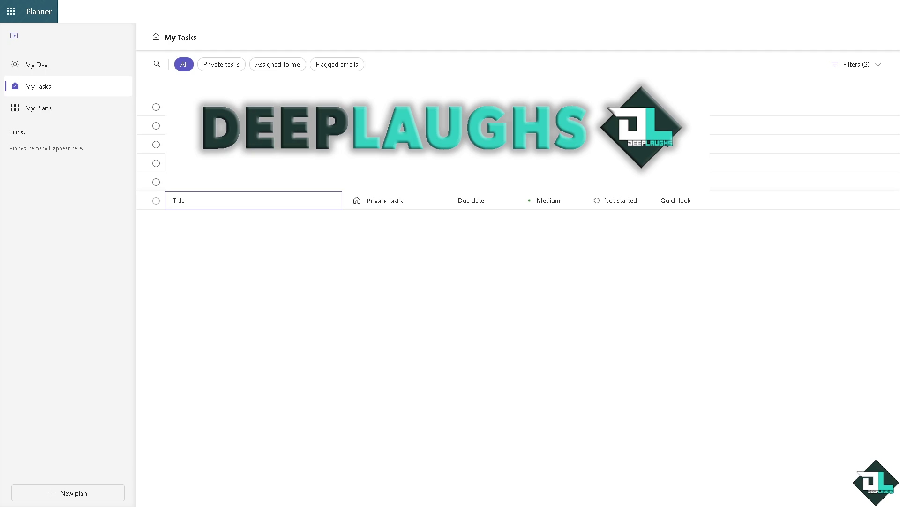
Step: Paste in and save a new task titled 'How to Create Subtasks in Microsoft Planner', then show its options
left_click(213, 203)
type("How to Create Subtasks in Microsoft Planner")
key("Return")
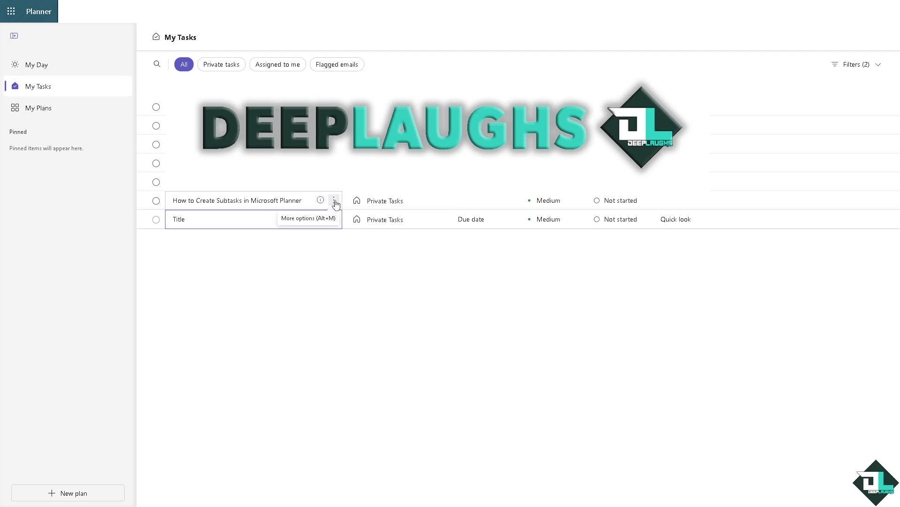
left_click(334, 202)
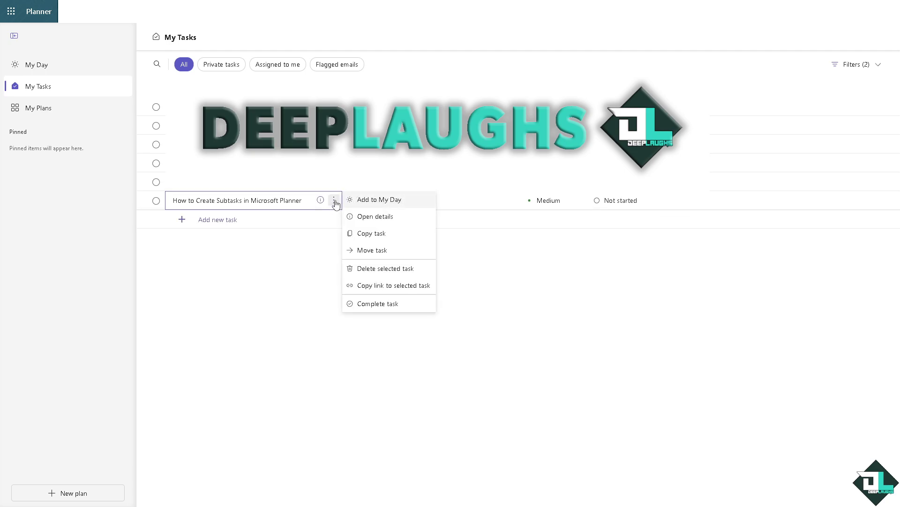
Step: Paste the title 'How to Create Subtasks in Microsoft Planner' into the task's notes
left_click(386, 218)
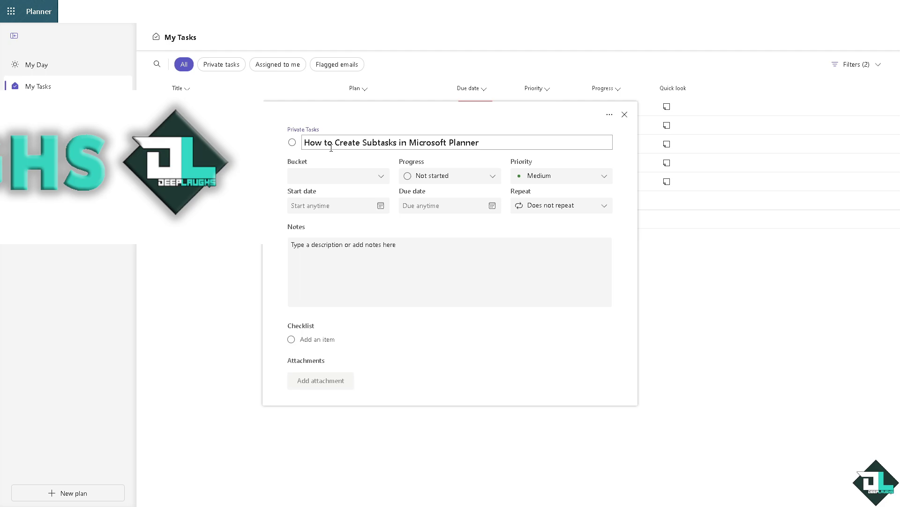
left_click(374, 253)
type("How to Create Subtasks in Microsoft Planner")
left_click(336, 316)
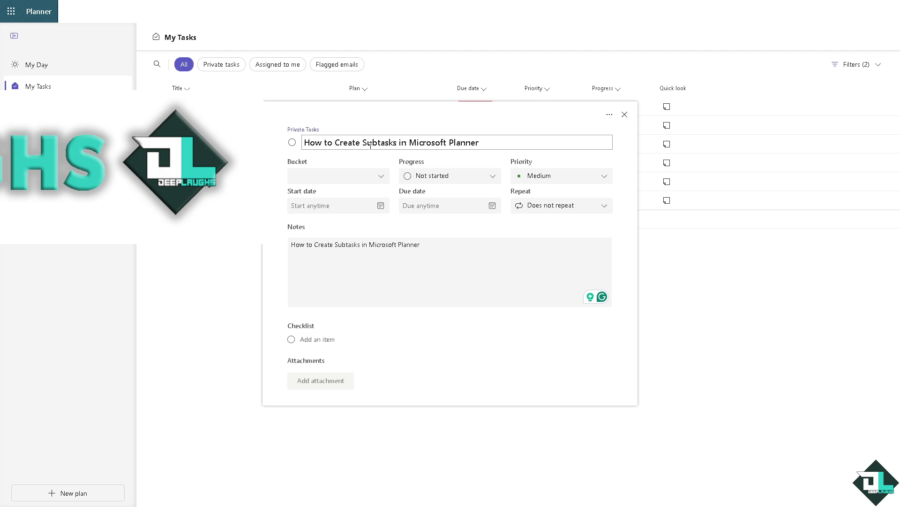
Step: Rename the task to 'MAIN TASK 6'
left_click_drag(502, 142, 275, 147)
type("MAIN TASK ")
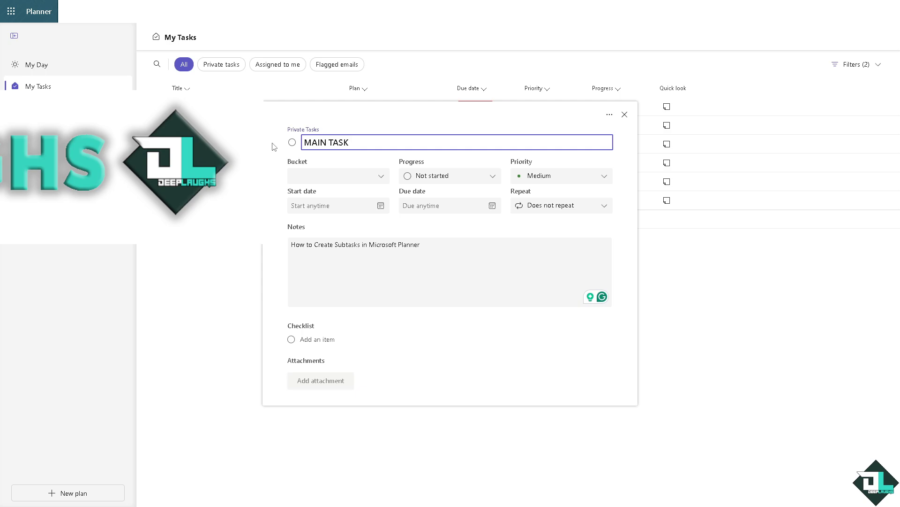
type("9")
key("BackSpace")
type("(")
key("BackSpace")
type("6")
Step: Close the details and save a new task titled 'SUBTASK OF MAIN TASKS' under MAIN TASK 6
left_click(252, 324)
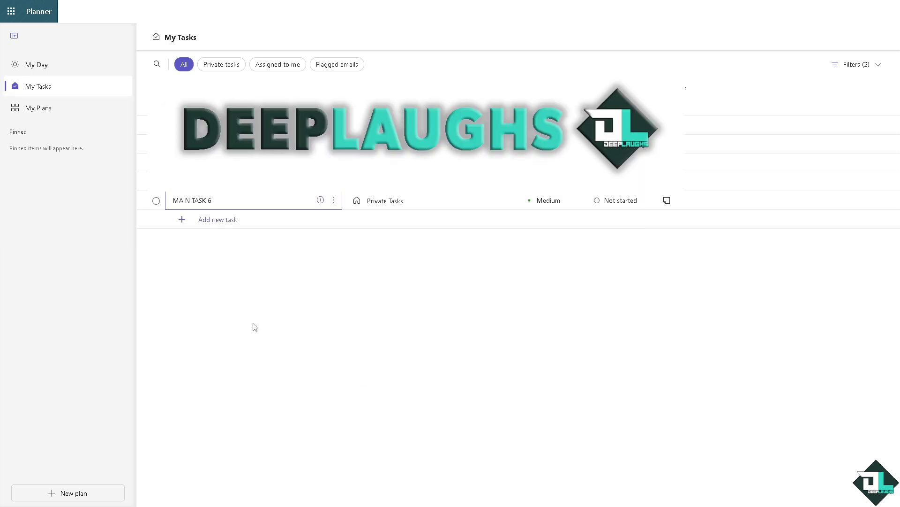
left_click(216, 225)
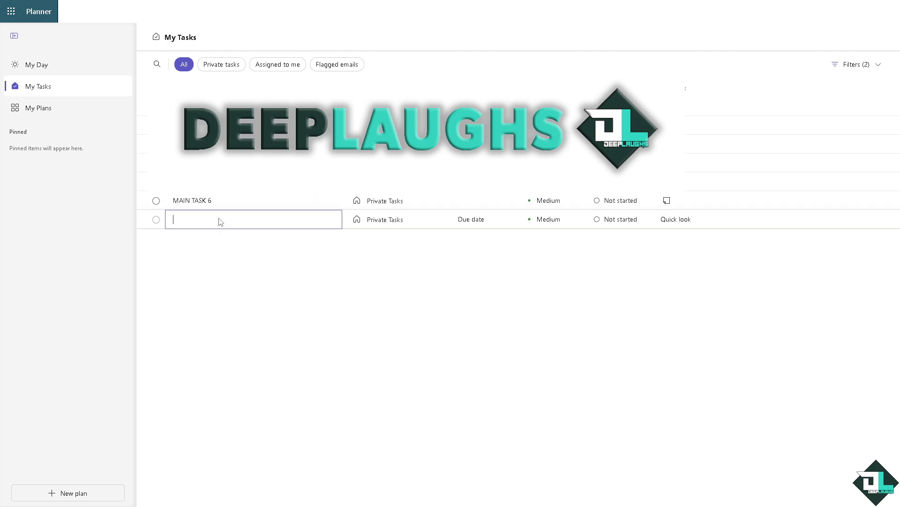
type("SUBTASK OF MAIN TASKS")
key("Return")
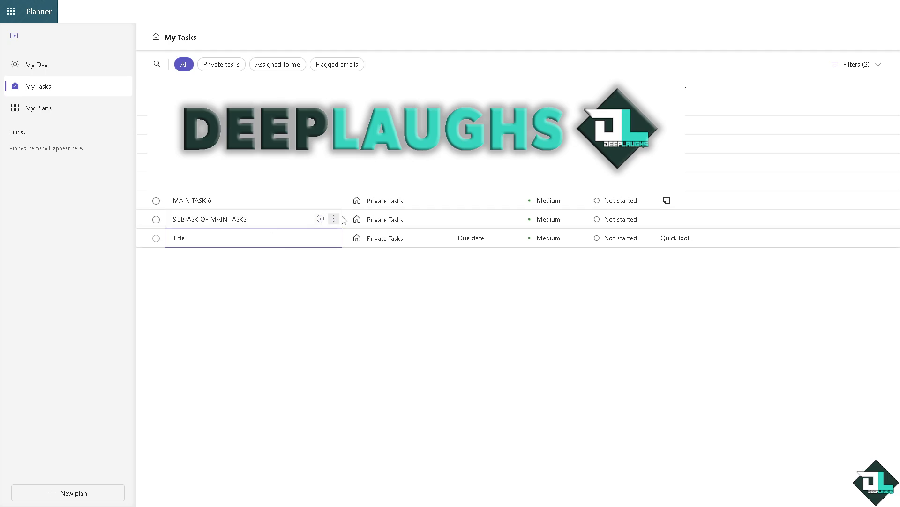
Step: Open the SUBTASK OF MAIN TASKS details and enter the note 'SUBTASK'
left_click(334, 219)
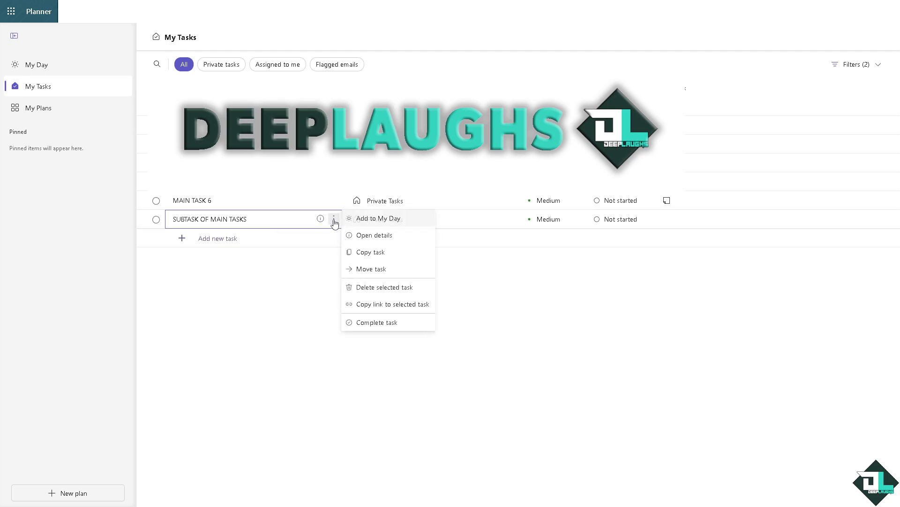
left_click(381, 239)
left_click(399, 254)
type("SUB")
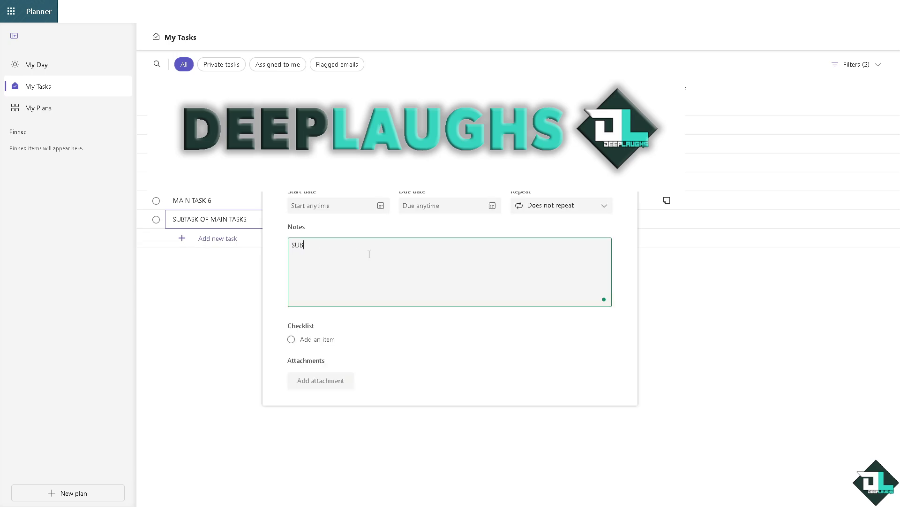
type("TASK")
left_click(319, 341)
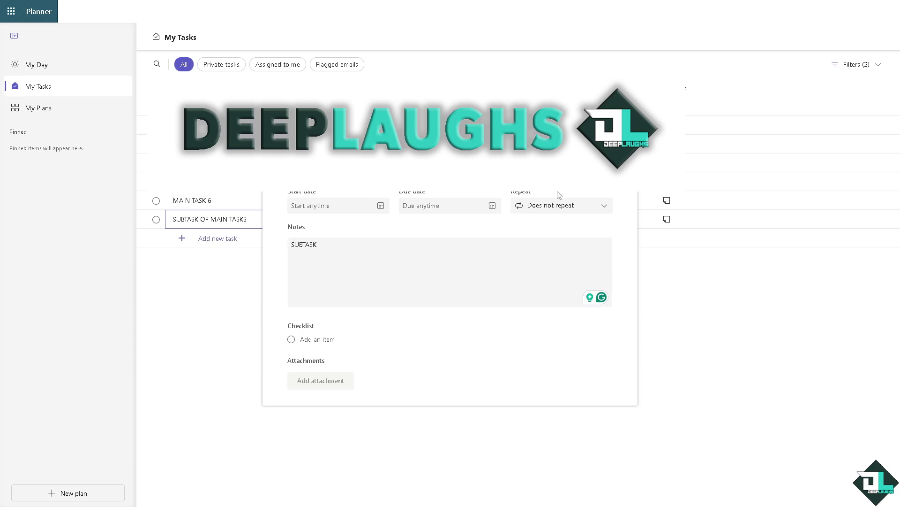
Step: Review the Priority, Progress and Repeat options, leaving them unchanged
left_click(560, 169)
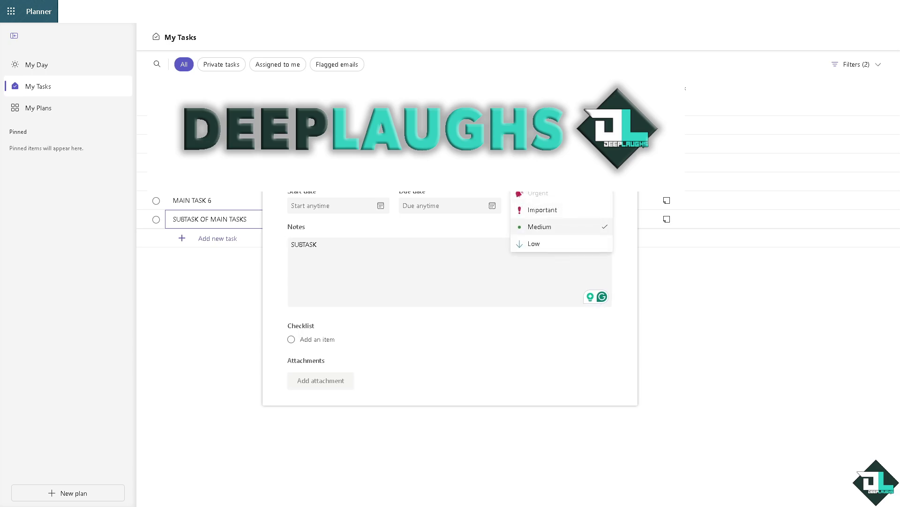
left_click(558, 211)
left_click(450, 171)
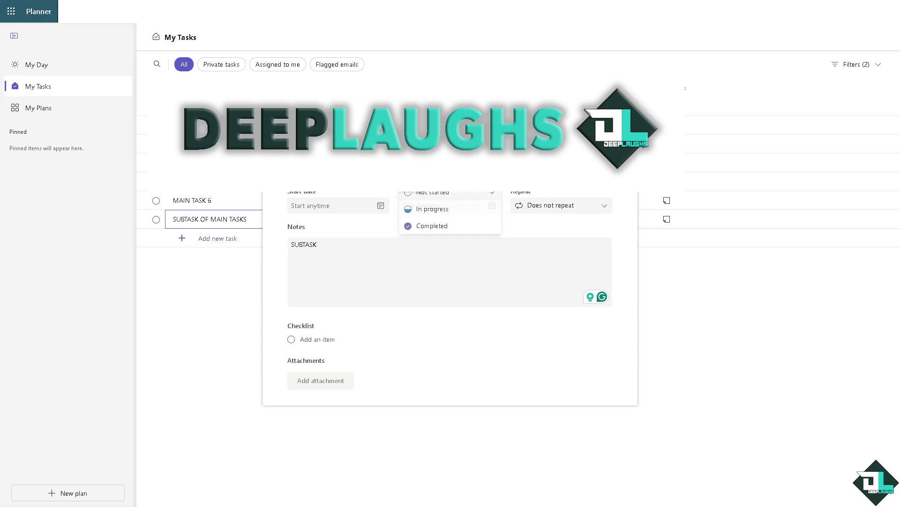
left_click(459, 214)
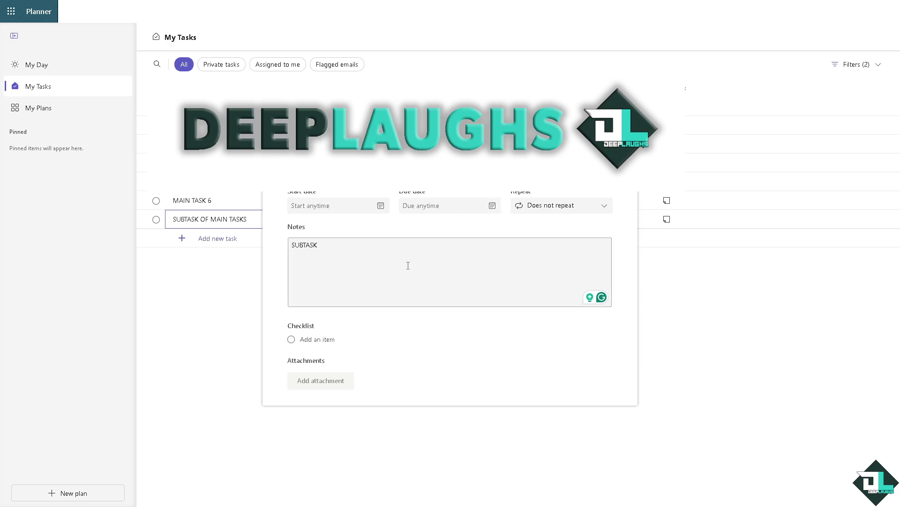
left_click(579, 207)
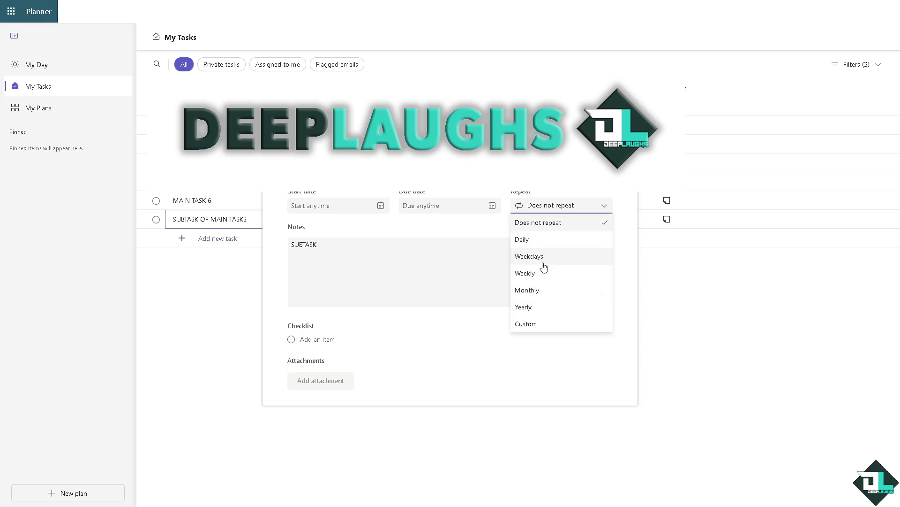
left_click(341, 274)
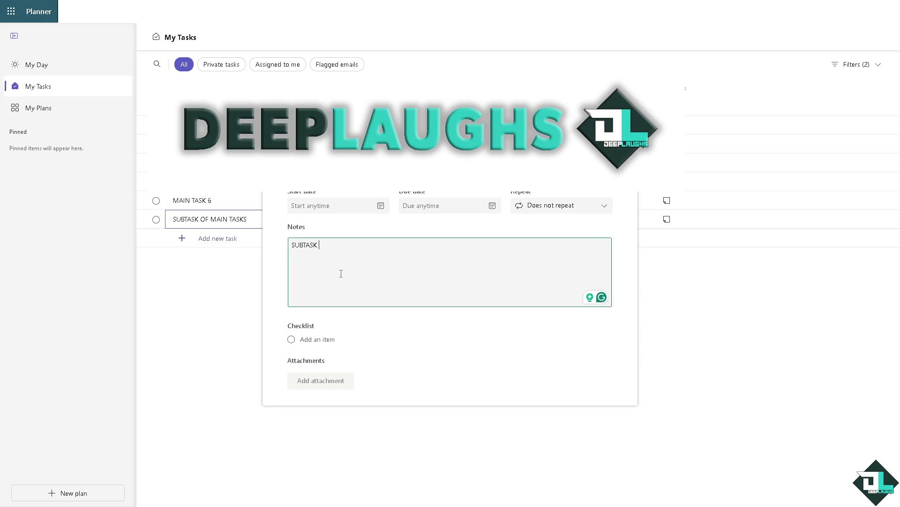